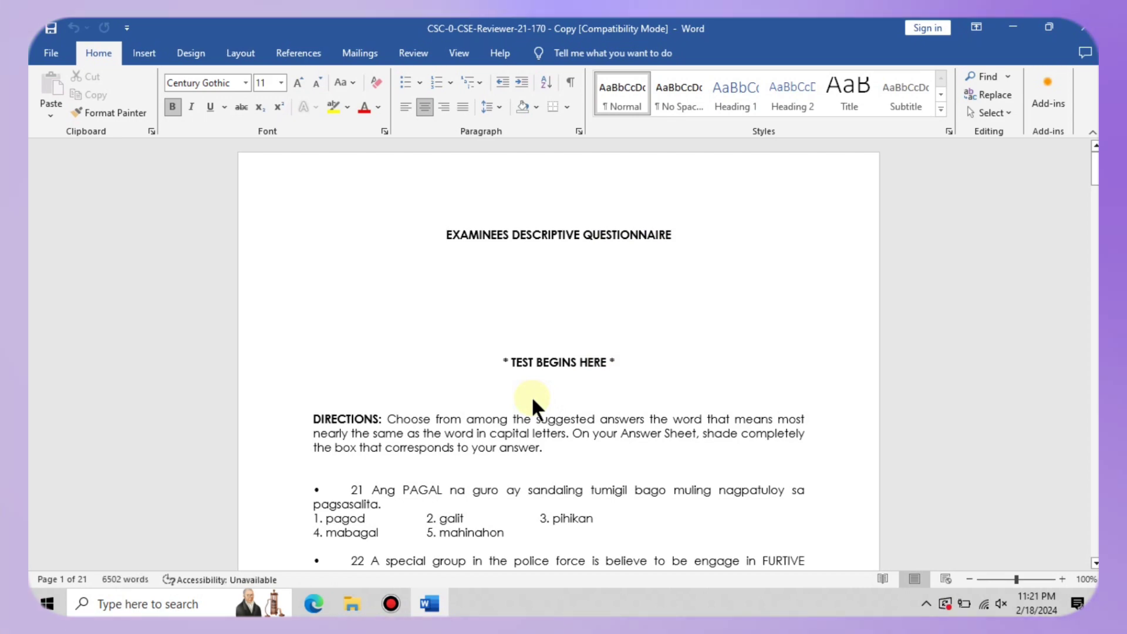
Scroll the Word document, place the caret at TEST BEGINS HERE, and dismiss the genuine Office licence warning
{"action": "scroll", "coordinate": [608, 306], "scroll_direction": "down", "scroll_amount": 6}
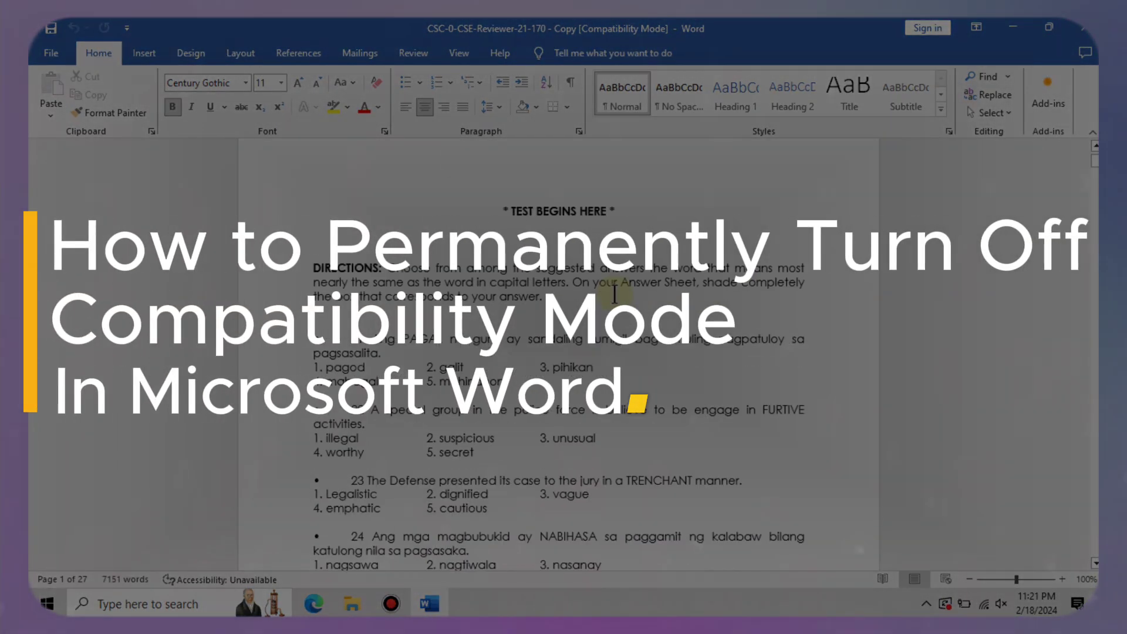
{"action": "scroll", "coordinate": [615, 295], "scroll_direction": "up", "scroll_amount": 6}
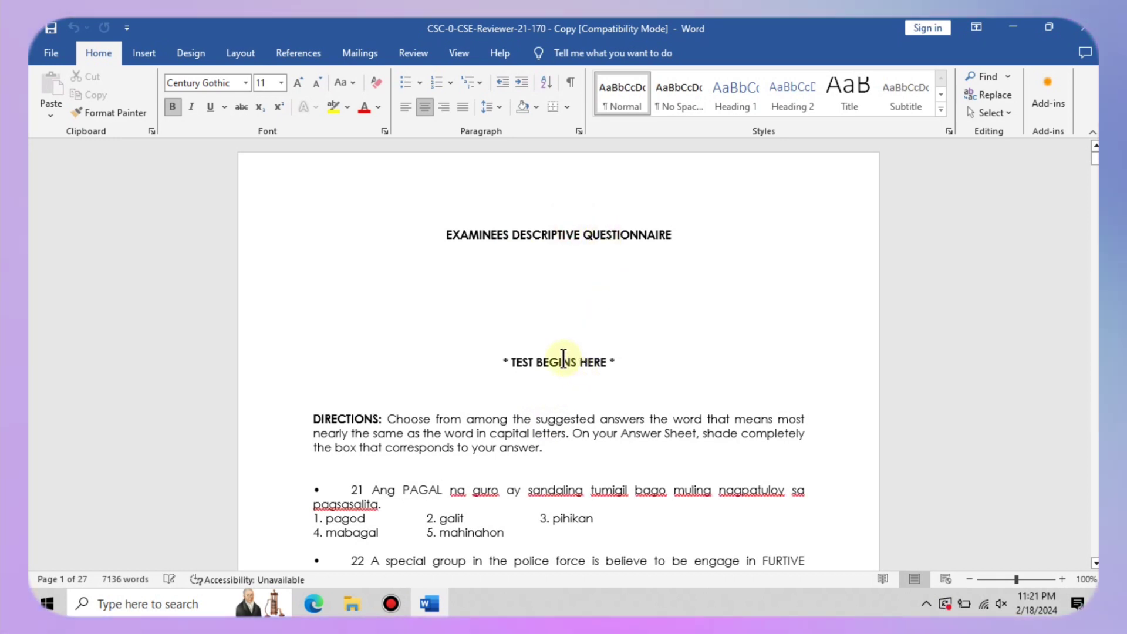
{"action": "left_click", "coordinate": [593, 364]}
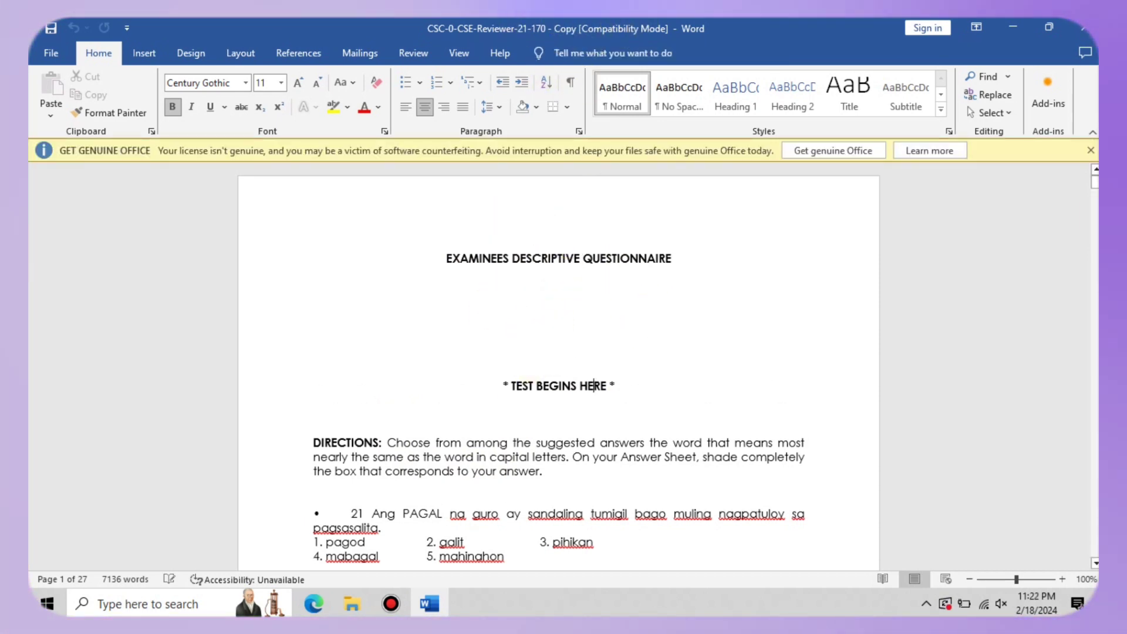
{"action": "left_click", "coordinate": [1091, 149]}
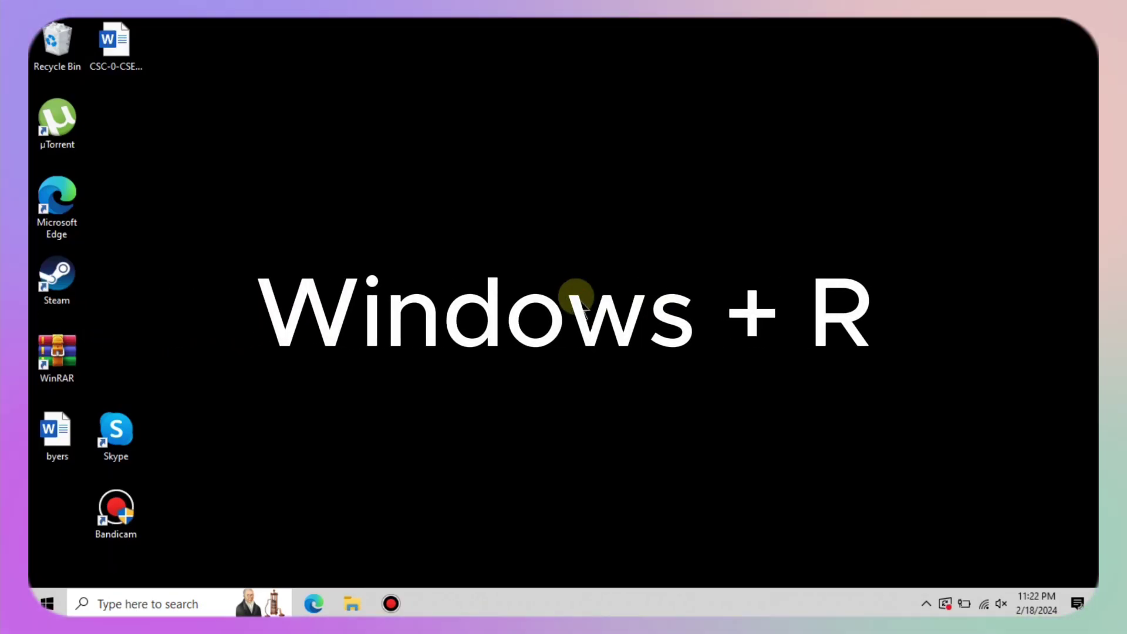
Run %appdata% from the Windows Run dialog to show the Roaming folder
{"action": "key", "text": "super+r"}
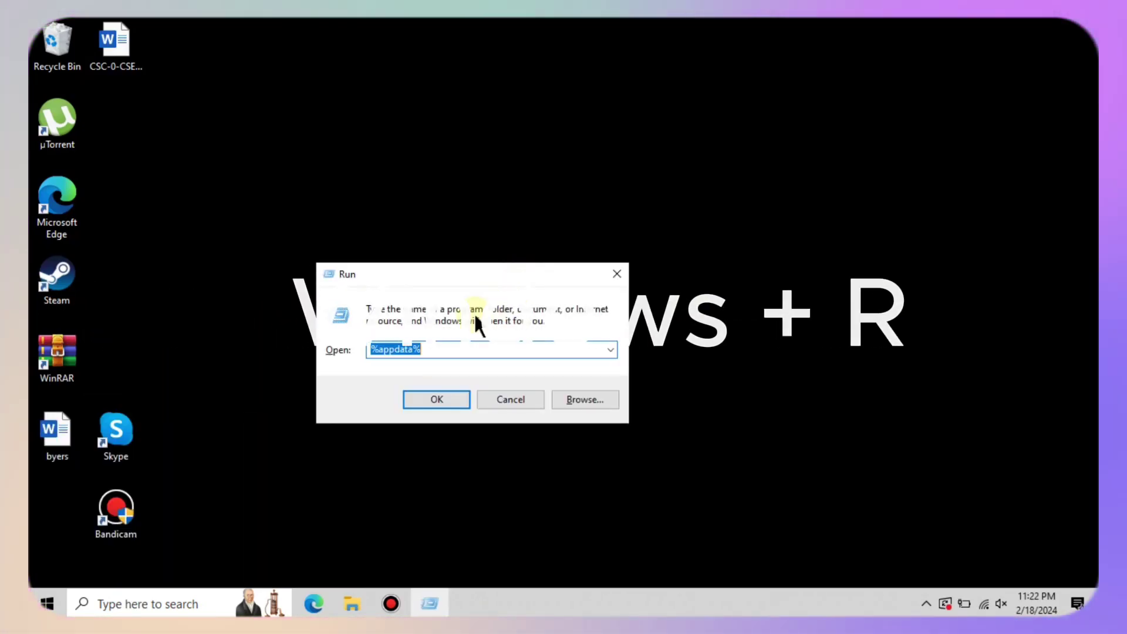
{"action": "left_click", "coordinate": [440, 351]}
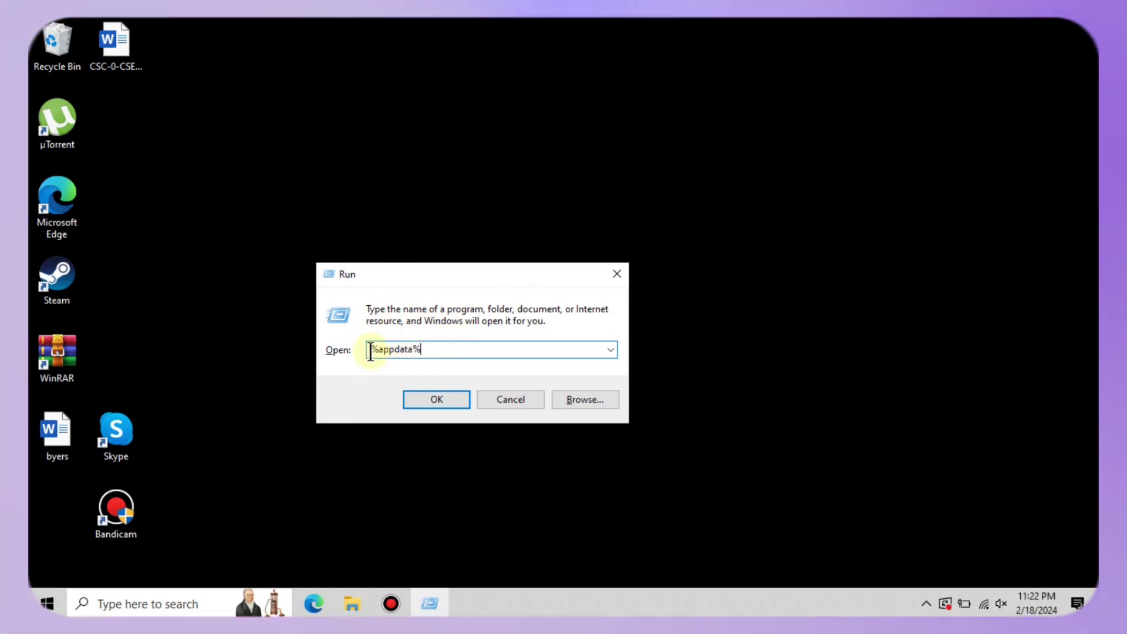
{"action": "left_click_drag", "start_coordinate": [370, 351], "coordinate": [433, 351]}
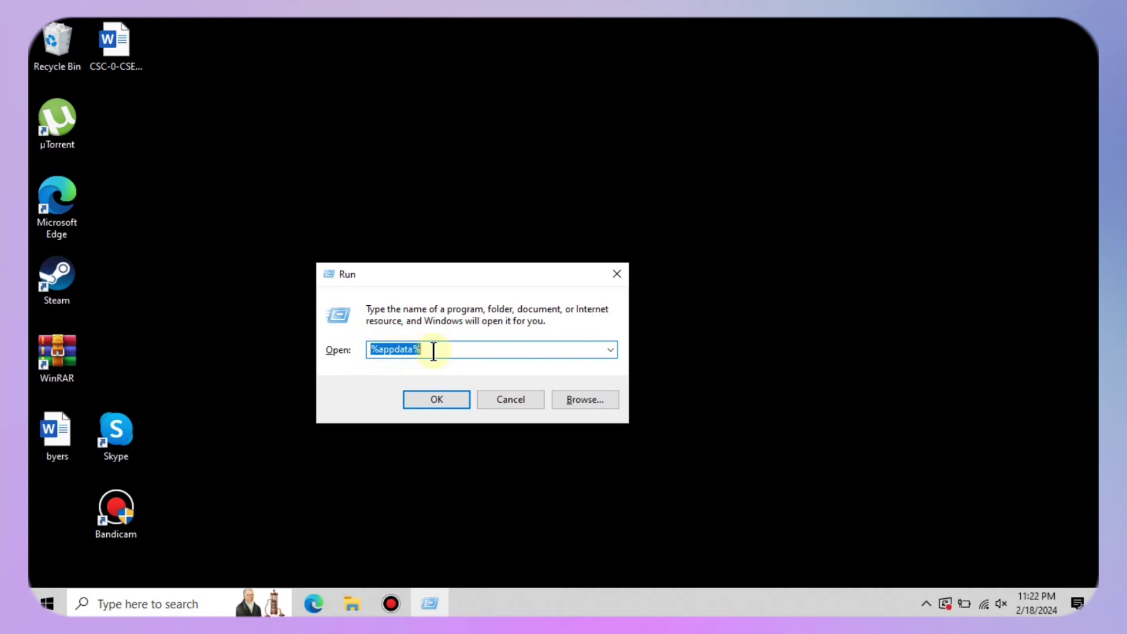
{"action": "key", "text": "Return"}
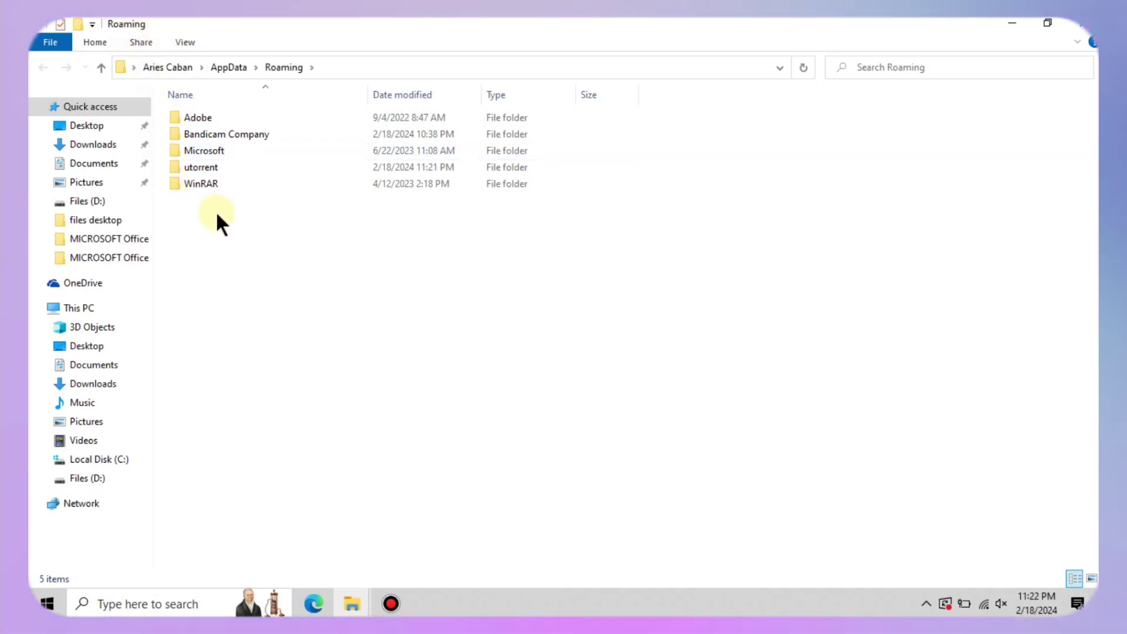
Go into Microsoft\Templates under Roaming and select the Normal template file
{"action": "left_click", "coordinate": [218, 148]}
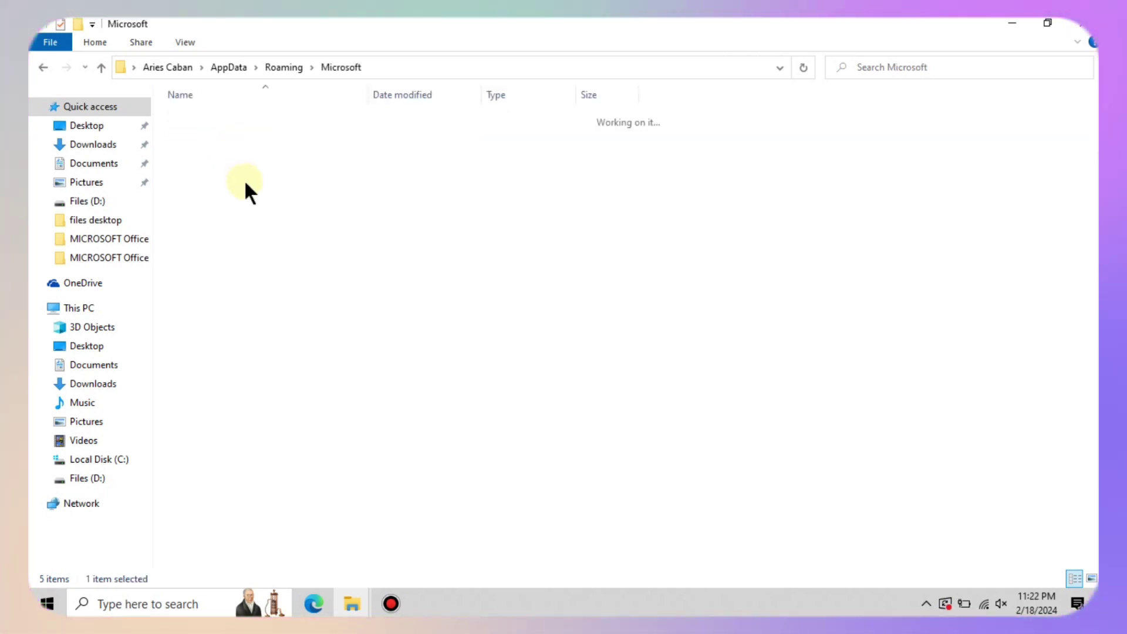
{"action": "double_click", "coordinate": [231, 391]}
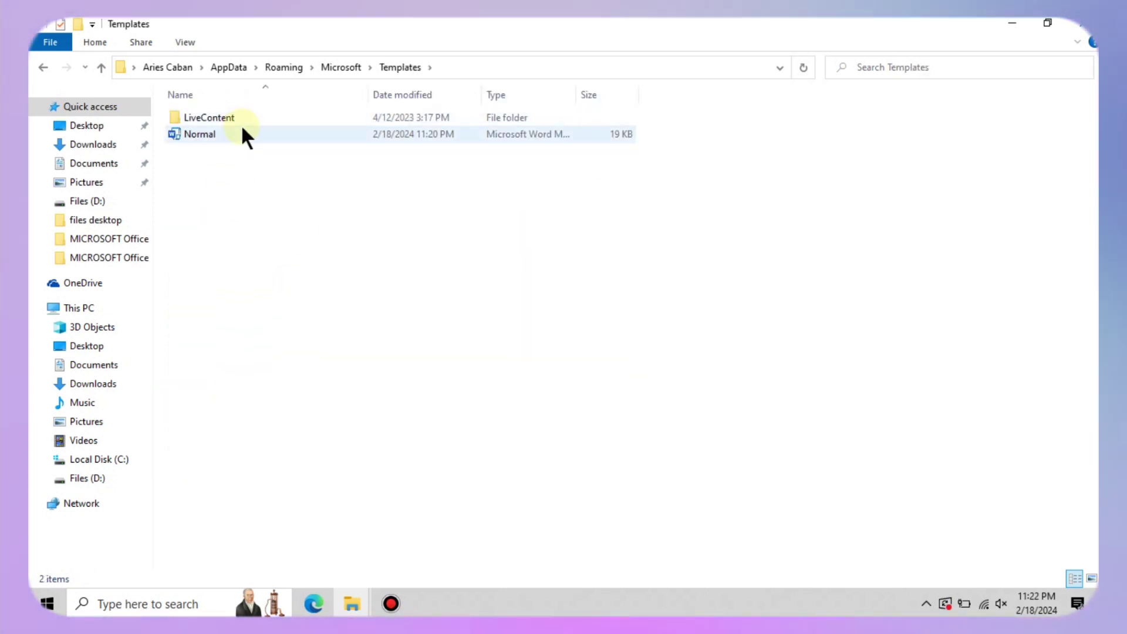
{"action": "left_click", "coordinate": [178, 135]}
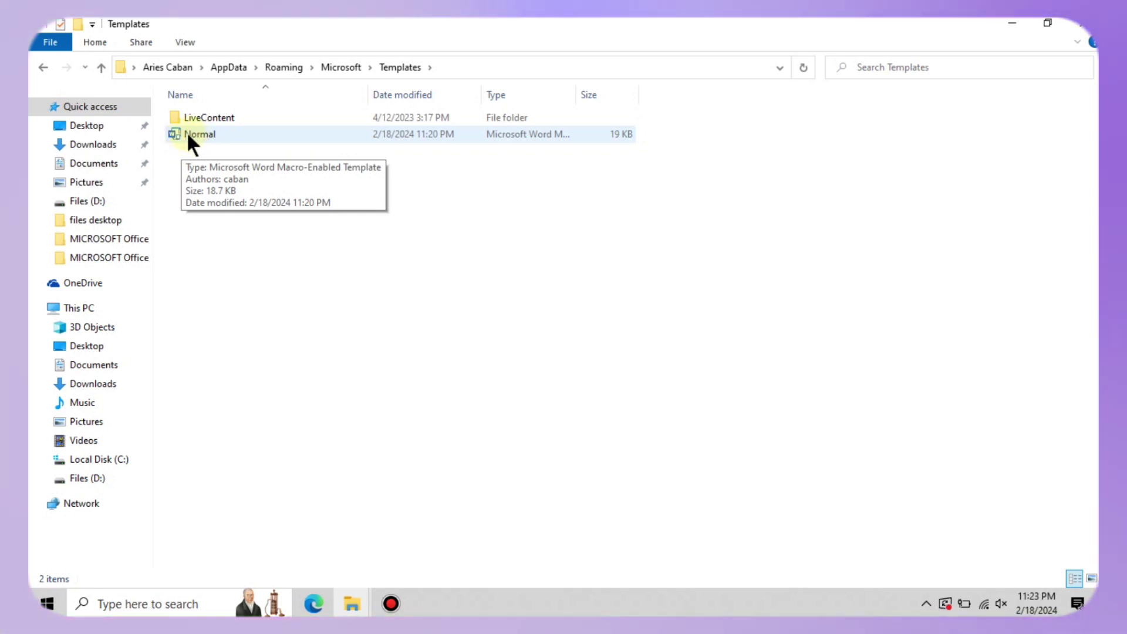
Rename the Normal template file to OldNormal.dotm
{"action": "left_click", "coordinate": [195, 134]}
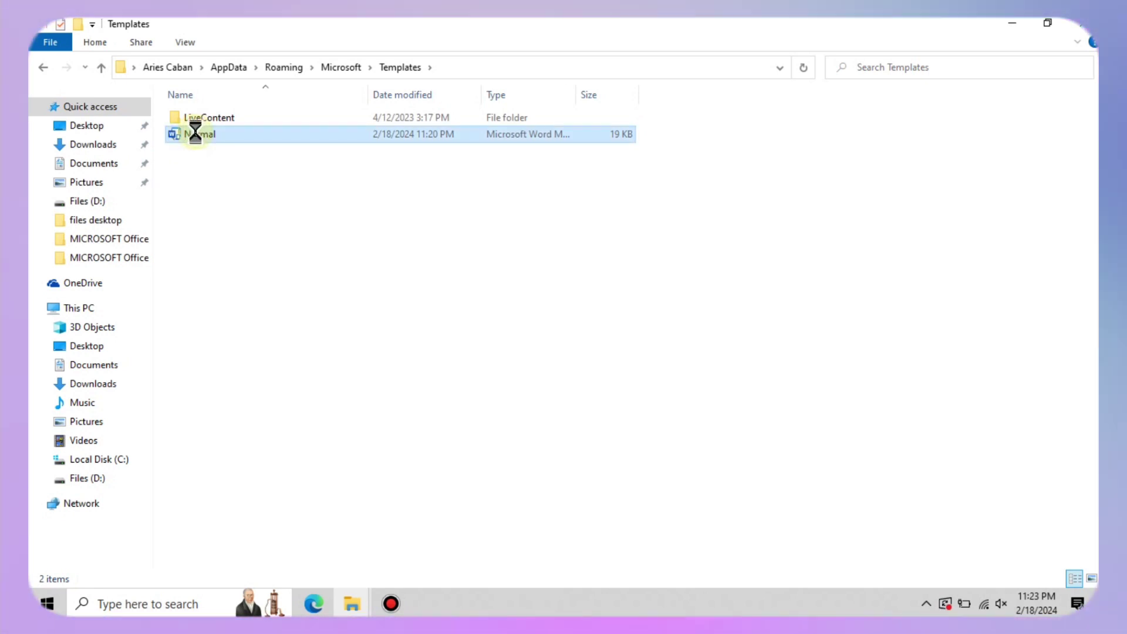
{"action": "right_click", "coordinate": [197, 136]}
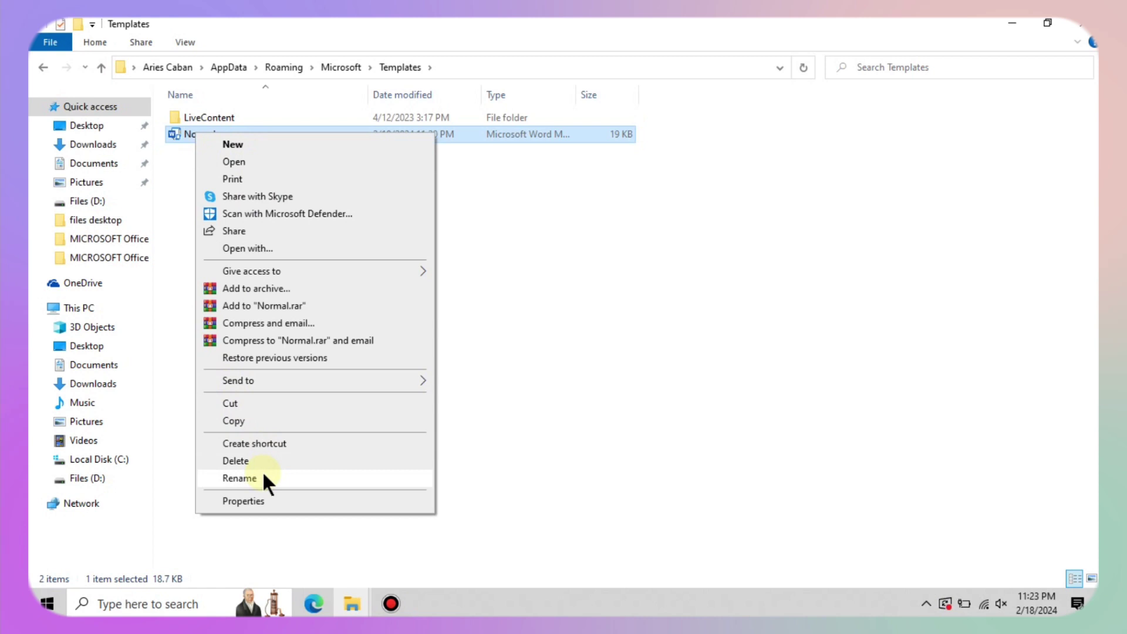
{"action": "left_click", "coordinate": [262, 472]}
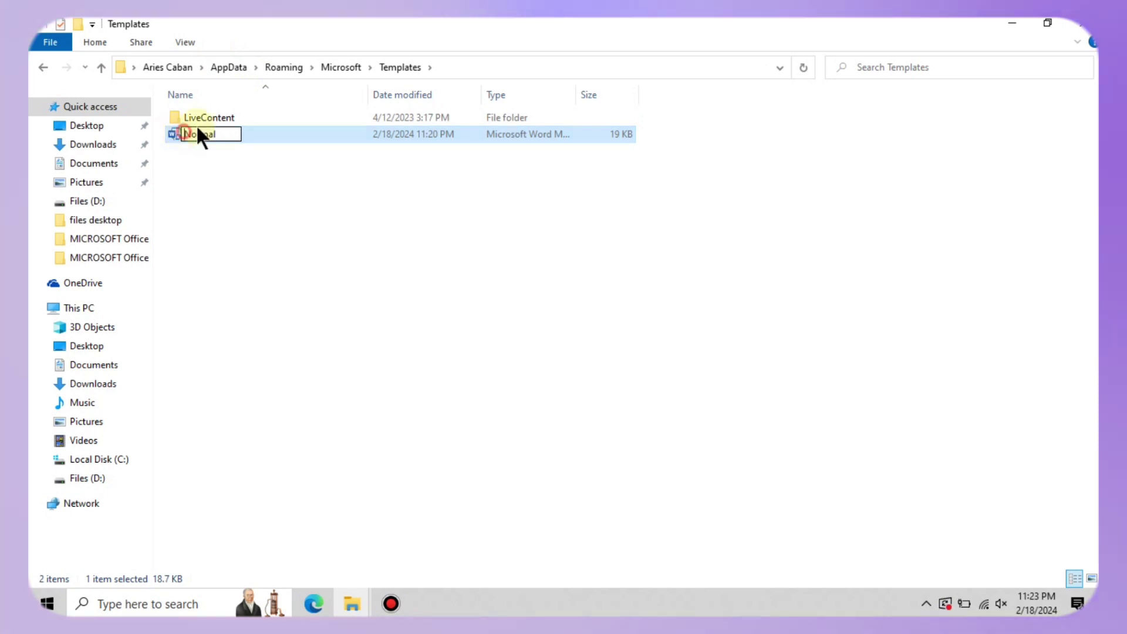
{"action": "type", "text": "OldNormal"}
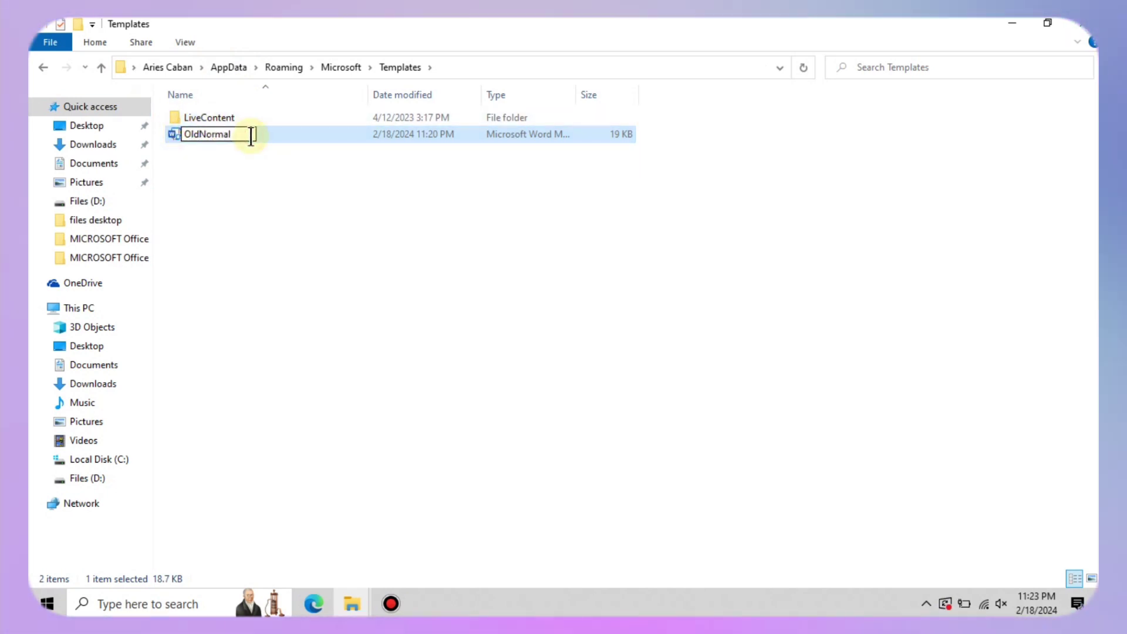
{"action": "type", "text": ".dotm"}
{"action": "key", "text": "Return"}
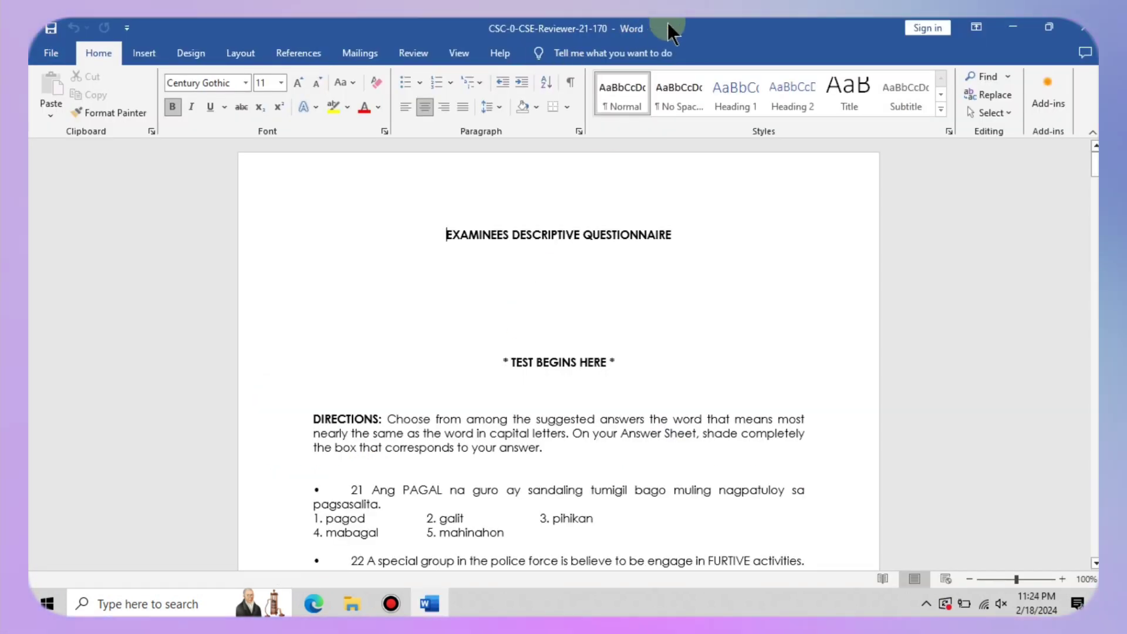
{"action": "left_click", "coordinate": [563, 362]}
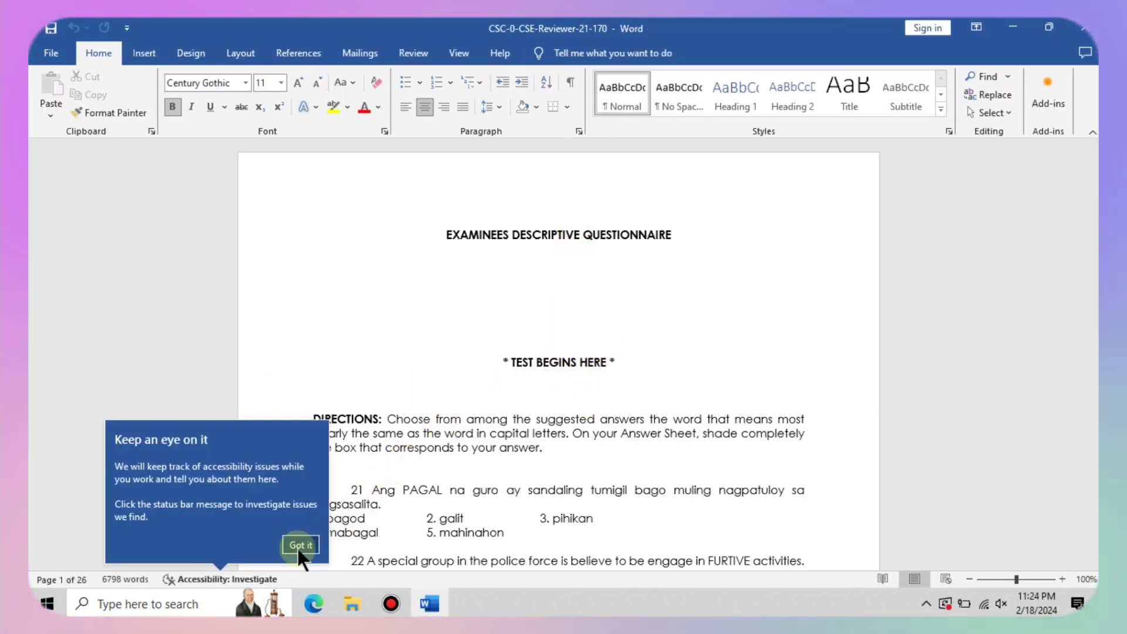
{"action": "left_click", "coordinate": [301, 546]}
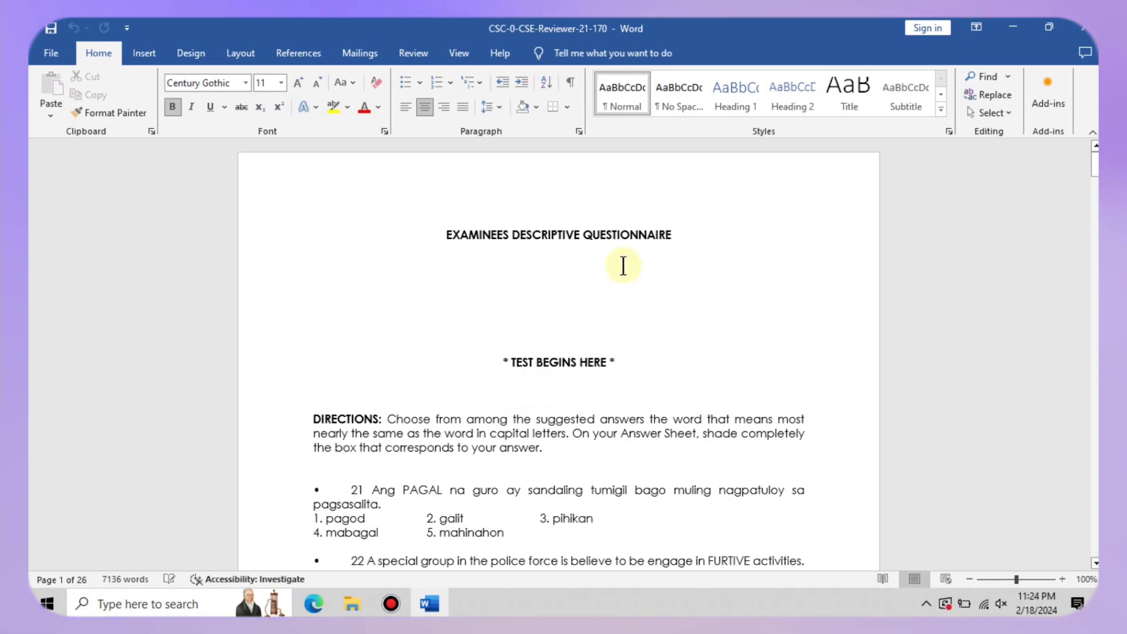
{"action": "left_click", "coordinate": [445, 234]}
{"action": "left_click_drag", "start_coordinate": [508, 236], "coordinate": [676, 237]}
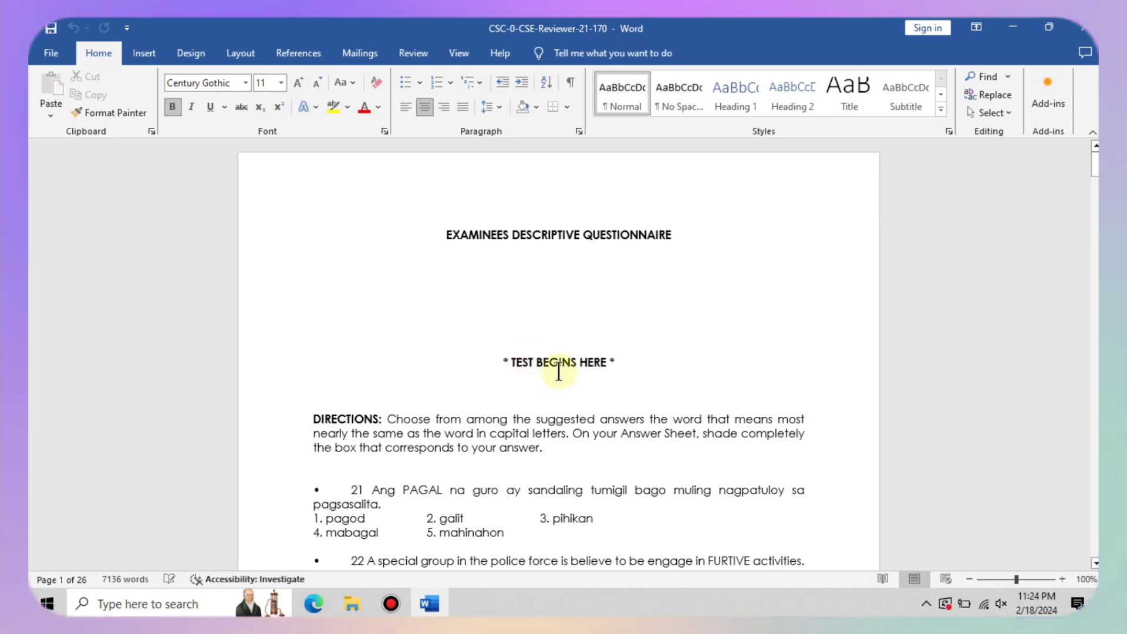
{"action": "left_click", "coordinate": [600, 364]}
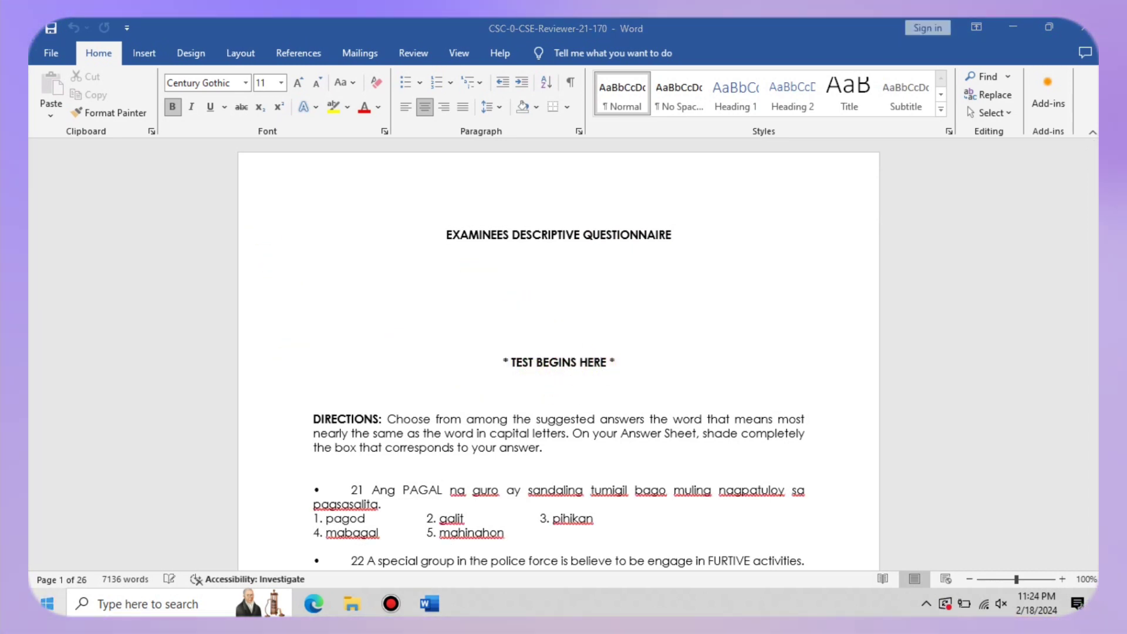
{"action": "key", "text": "super"}
{"action": "type", "text": "mic"}
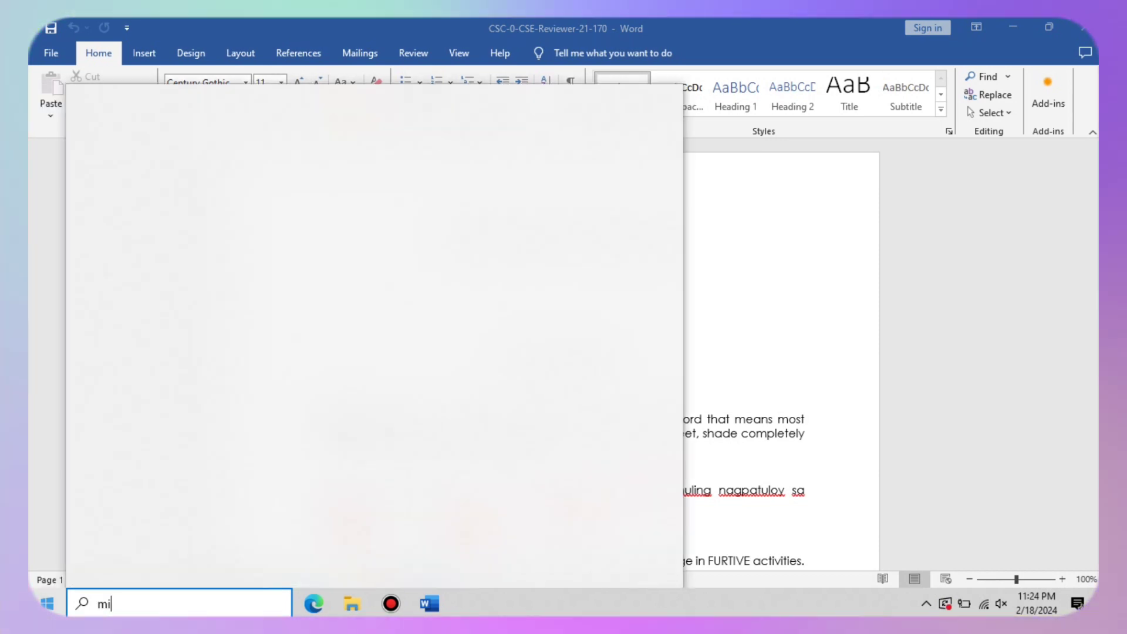
{"action": "key", "text": "BackSpace"}
{"action": "key", "text": "BackSpace"}
{"action": "key", "text": "BackSpace"}
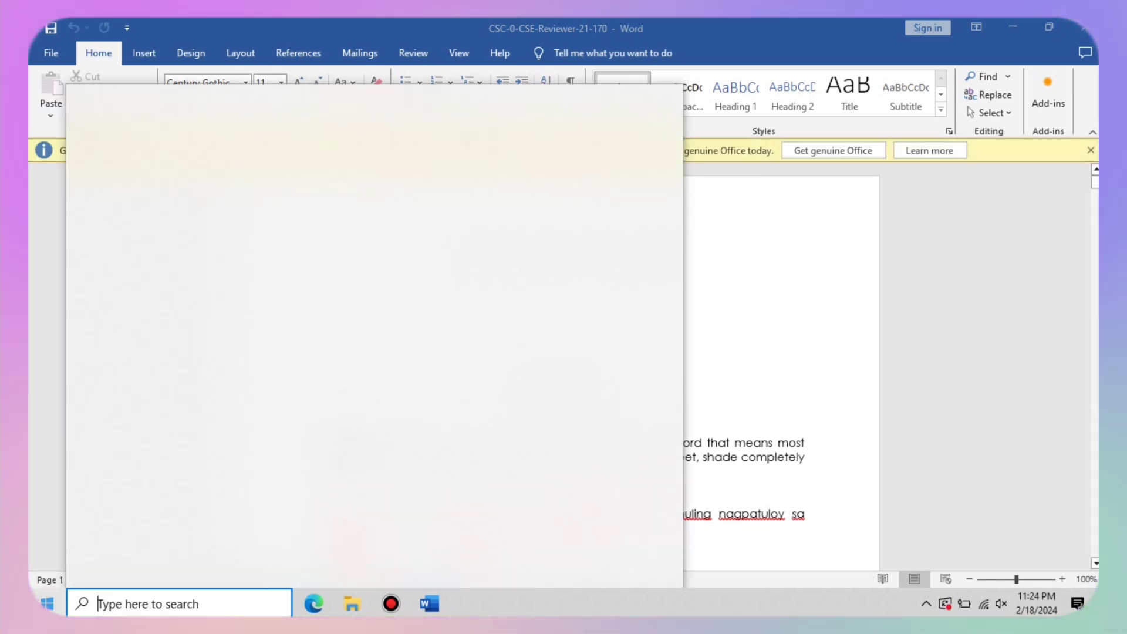
{"action": "type", "text": "word"}
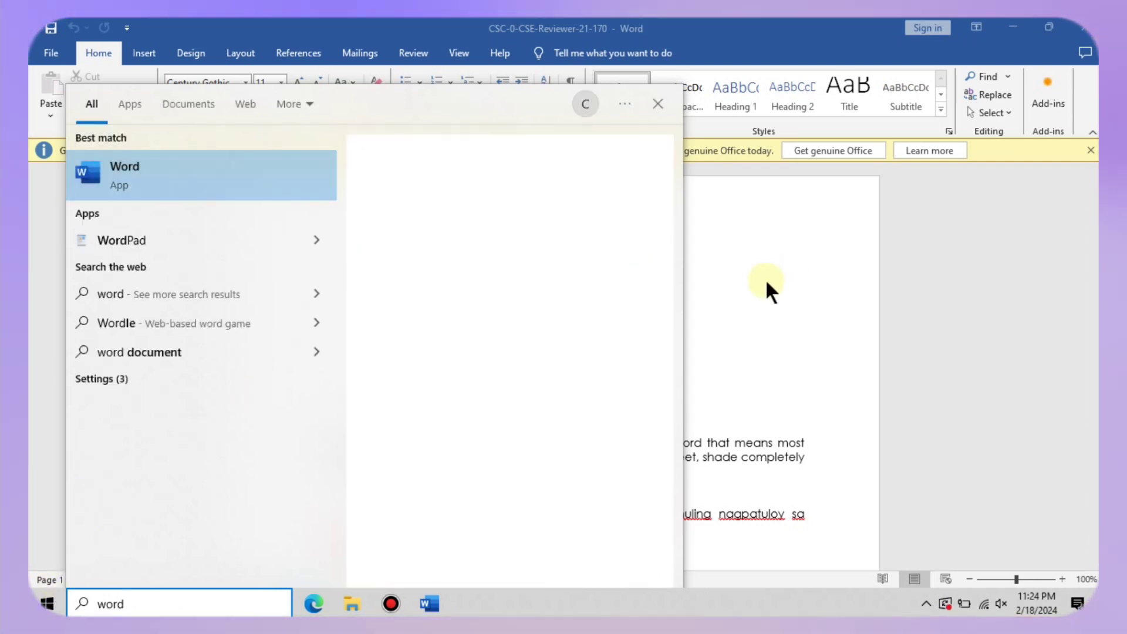
{"action": "left_click", "coordinate": [1090, 150]}
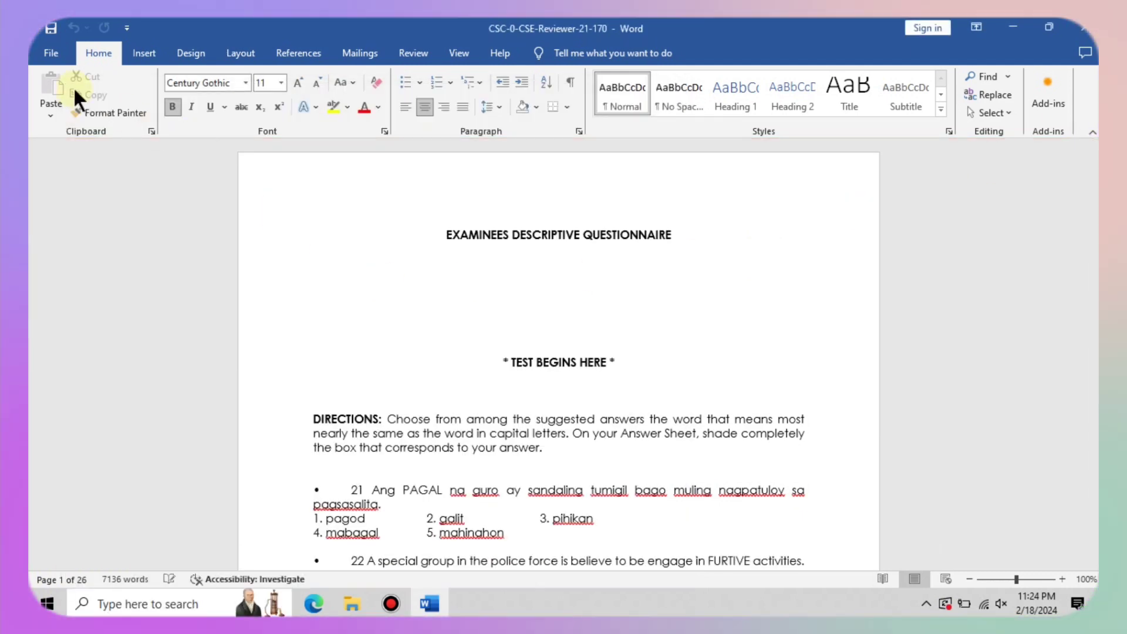
Run Check Compatibility from File > Info and confirm no issues for Word 97-2003, 2007 and 2010
{"action": "left_click", "coordinate": [56, 52]}
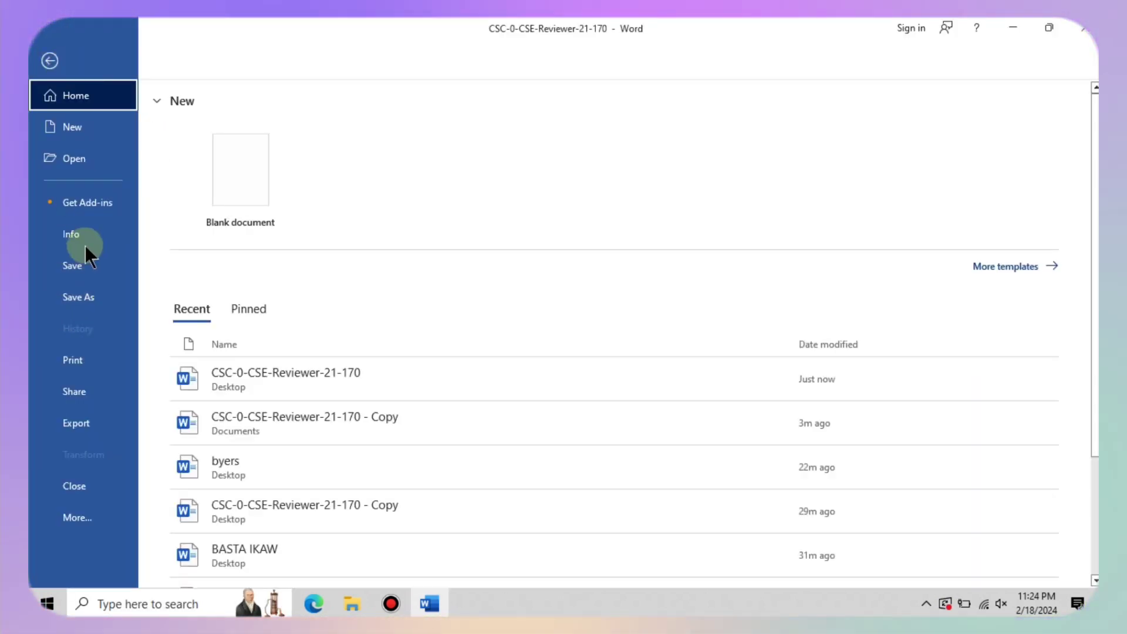
{"action": "left_click", "coordinate": [76, 244]}
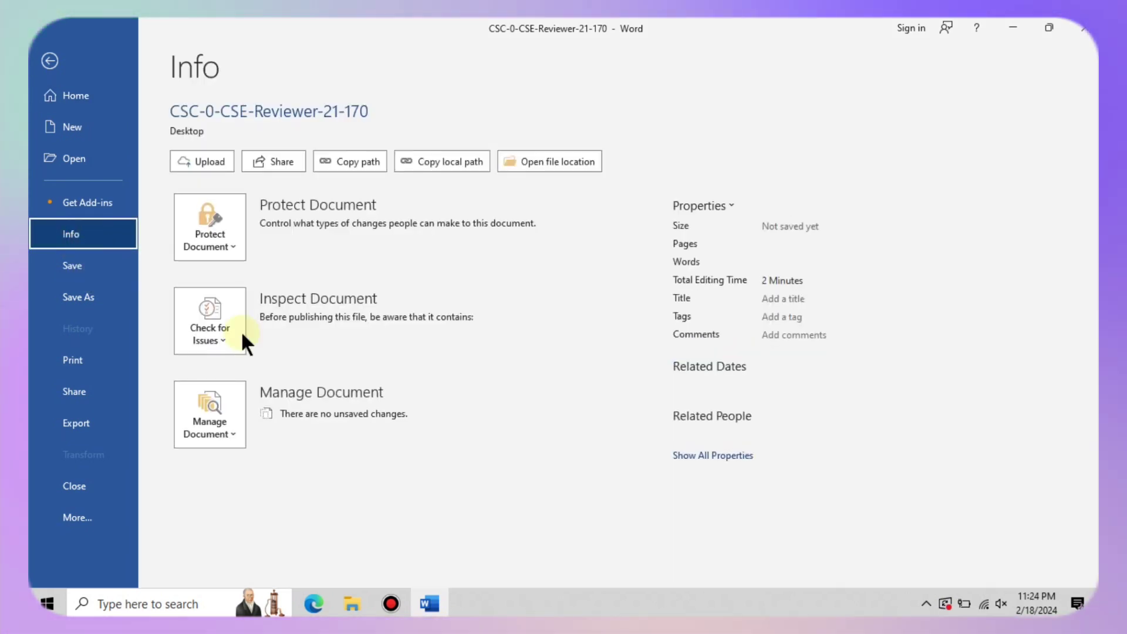
{"action": "left_click", "coordinate": [218, 326]}
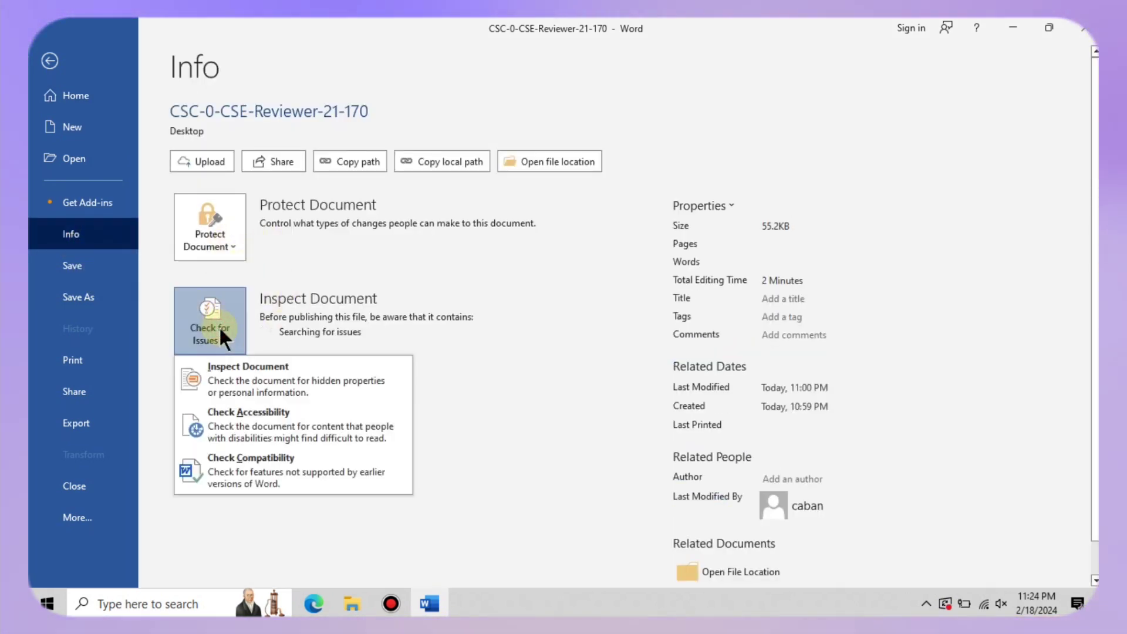
{"action": "key", "text": "Escape"}
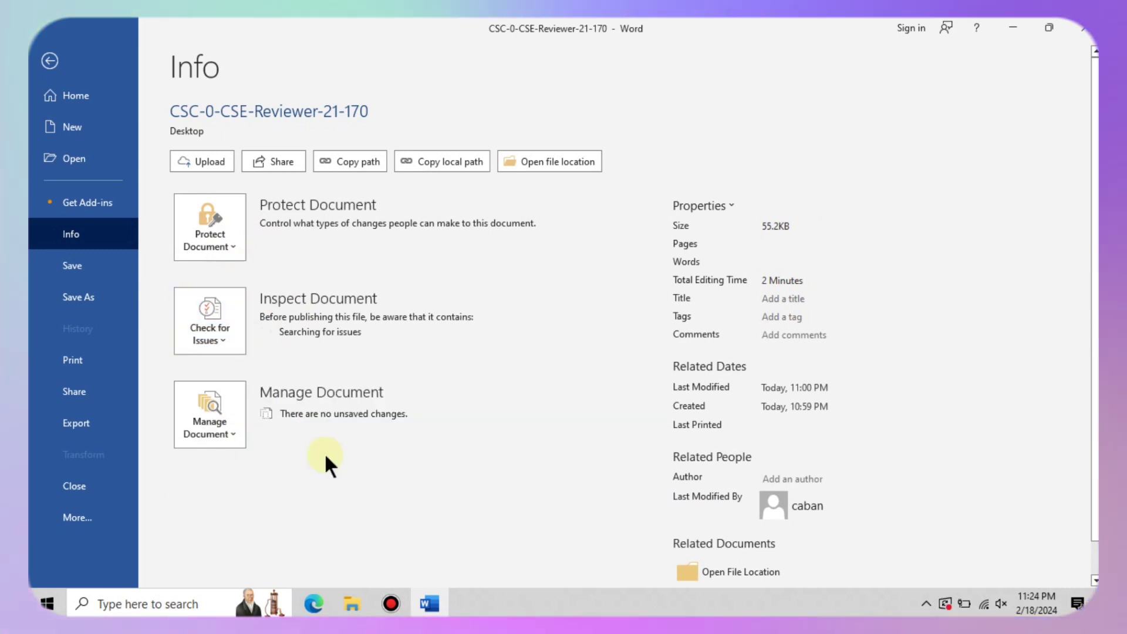
{"action": "key", "text": "Escape"}
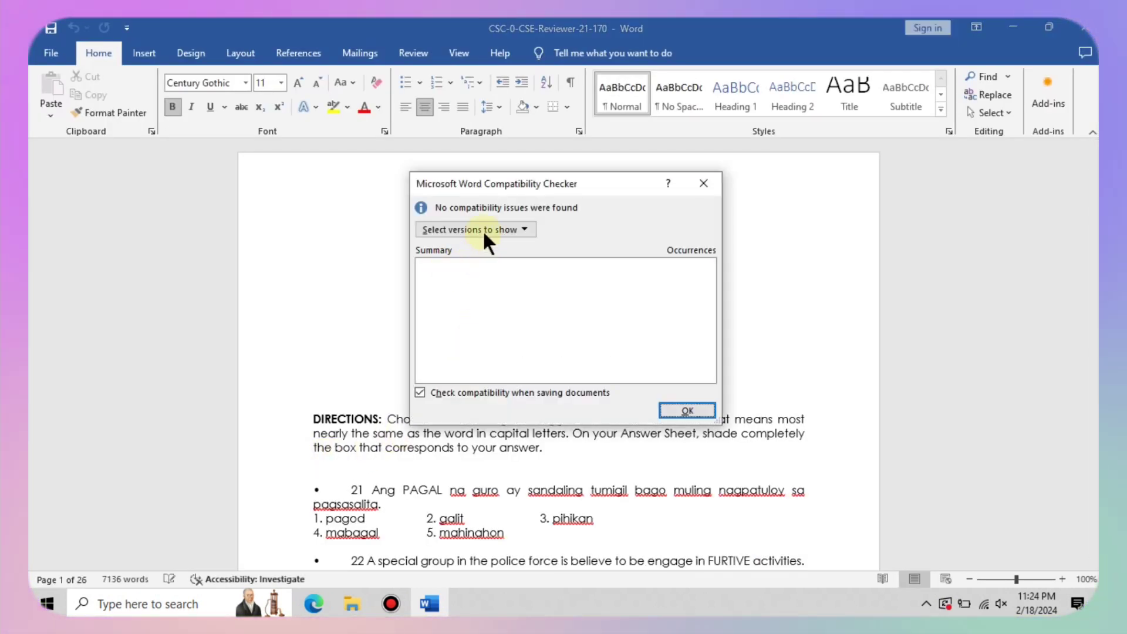
{"action": "left_click", "coordinate": [483, 230]}
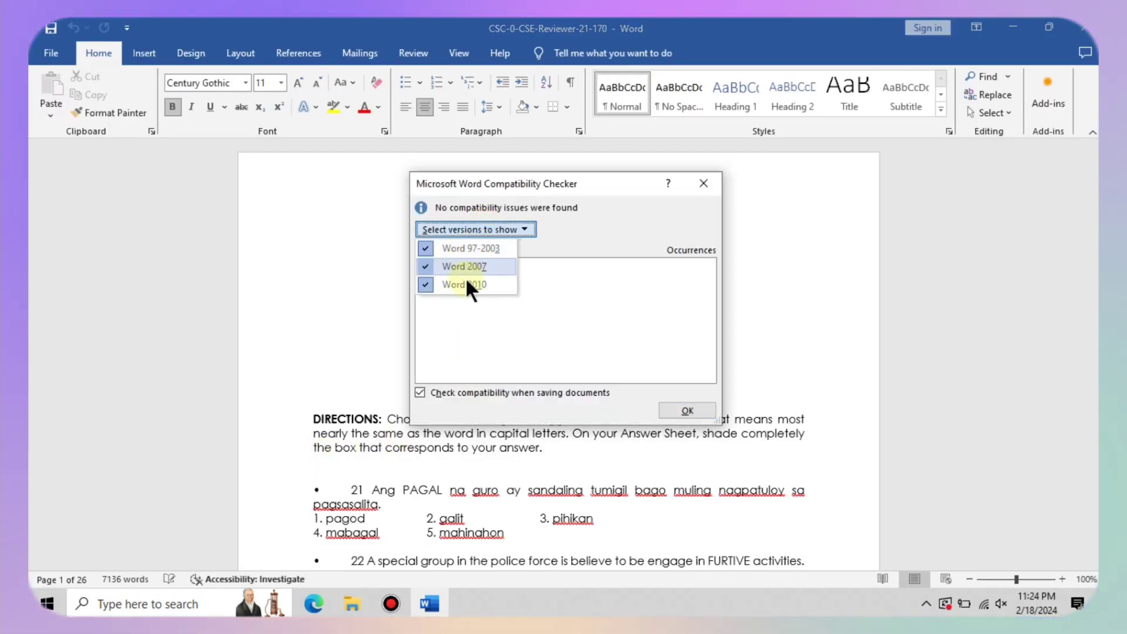
{"action": "left_click", "coordinate": [699, 406]}
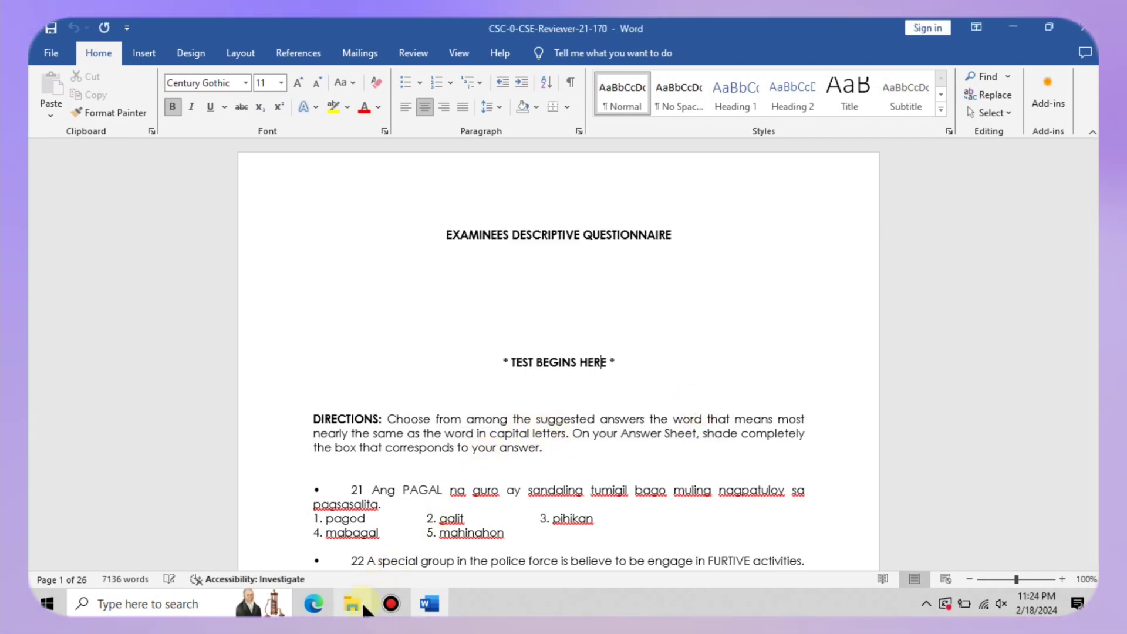
Put the cursor on the line above '* TEST BEGINS HERE *' and bring up the Insert ribbon
{"action": "mouse_move", "coordinate": [357, 603]}
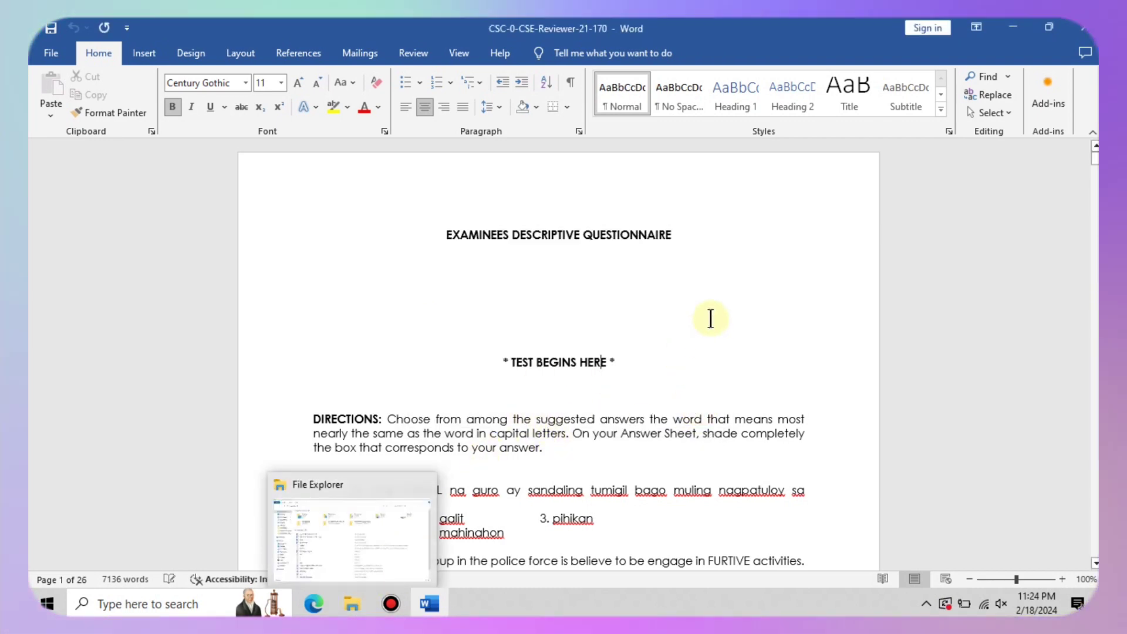
{"action": "left_click", "coordinate": [557, 349]}
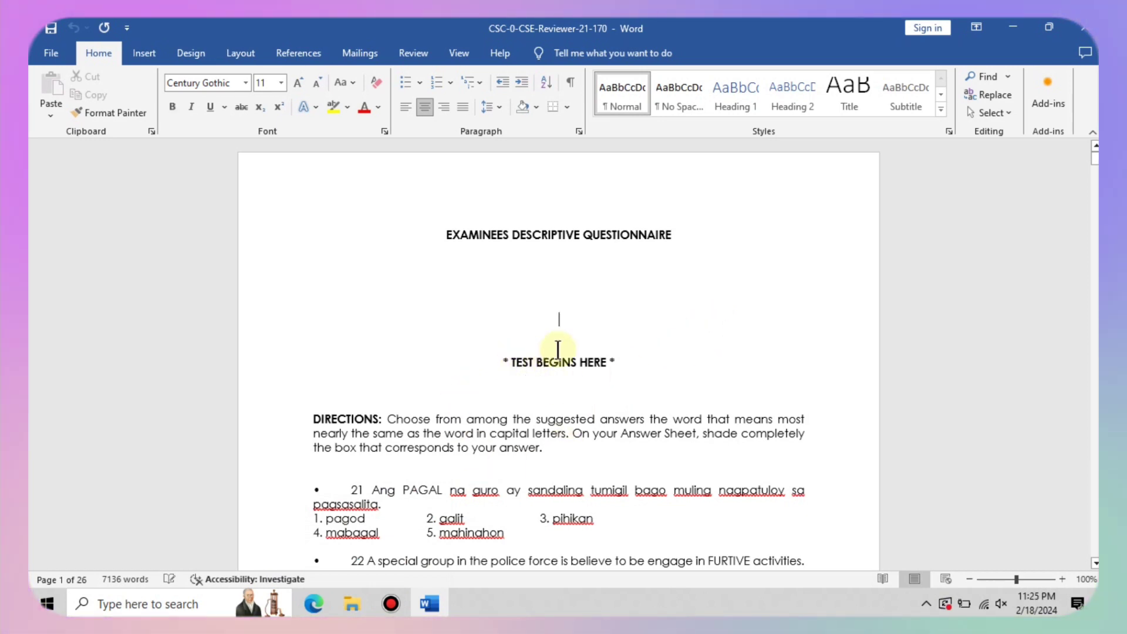
{"action": "left_click", "coordinate": [139, 54]}
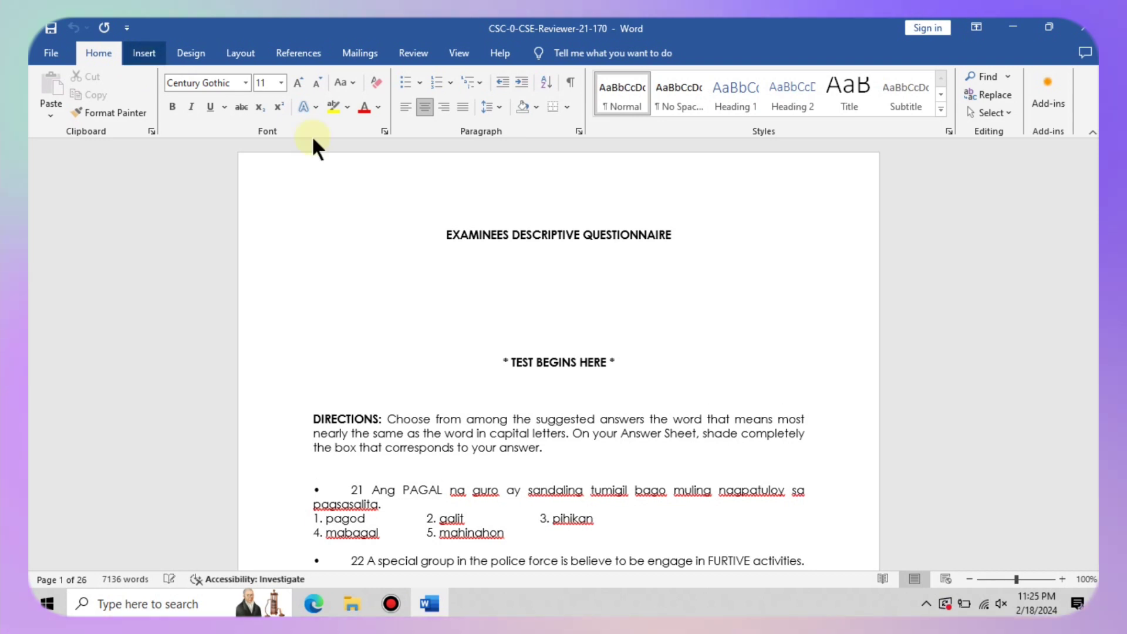